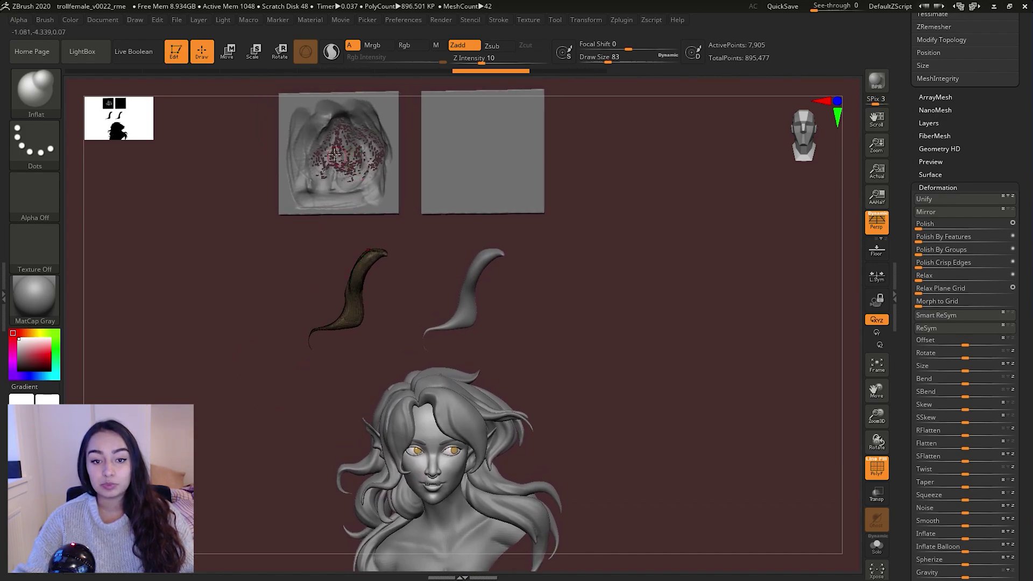
Hide the wireframe and examine the two hair strands and the perforated slab above them.
{"action": "left_click_drag", "start_coordinate": [317, 340], "coordinate": [387, 330], "text": "alt"}
{"action": "key", "text": "shift+f"}
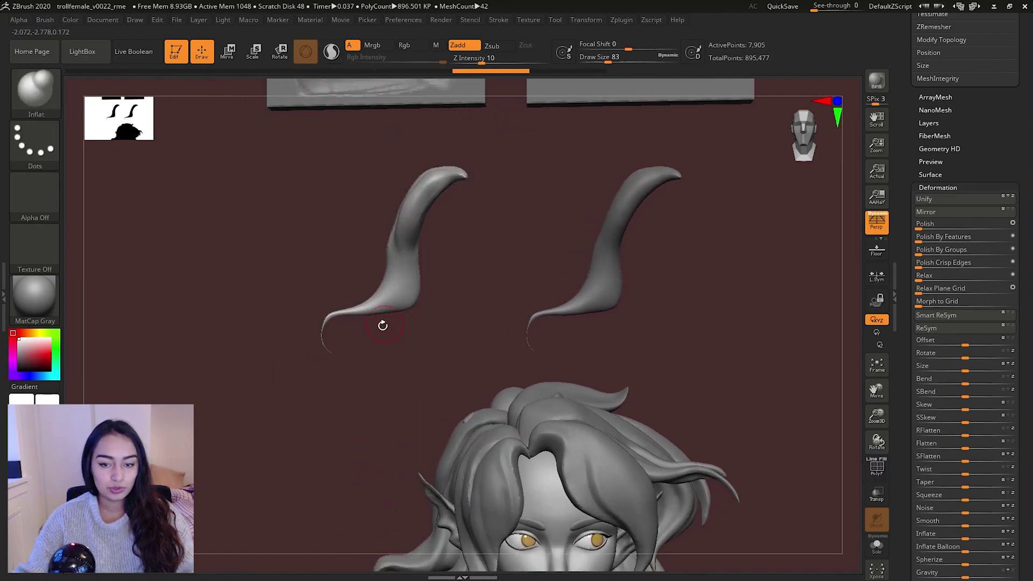
{"action": "left_click_drag", "start_coordinate": [360, 338], "coordinate": [318, 316], "text": "alt"}
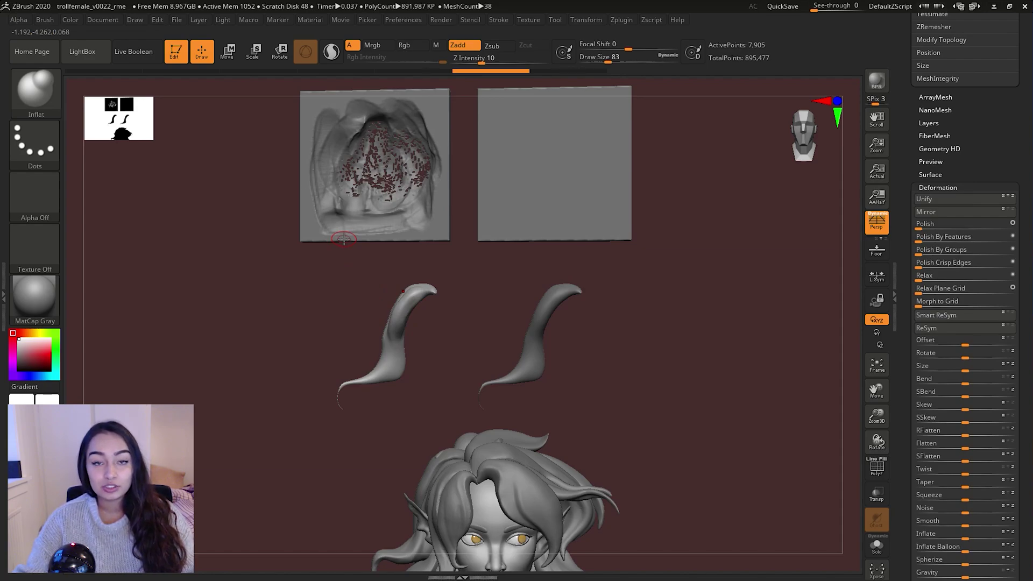
{"action": "left_click_drag", "start_coordinate": [375, 236], "coordinate": [304, 205]}
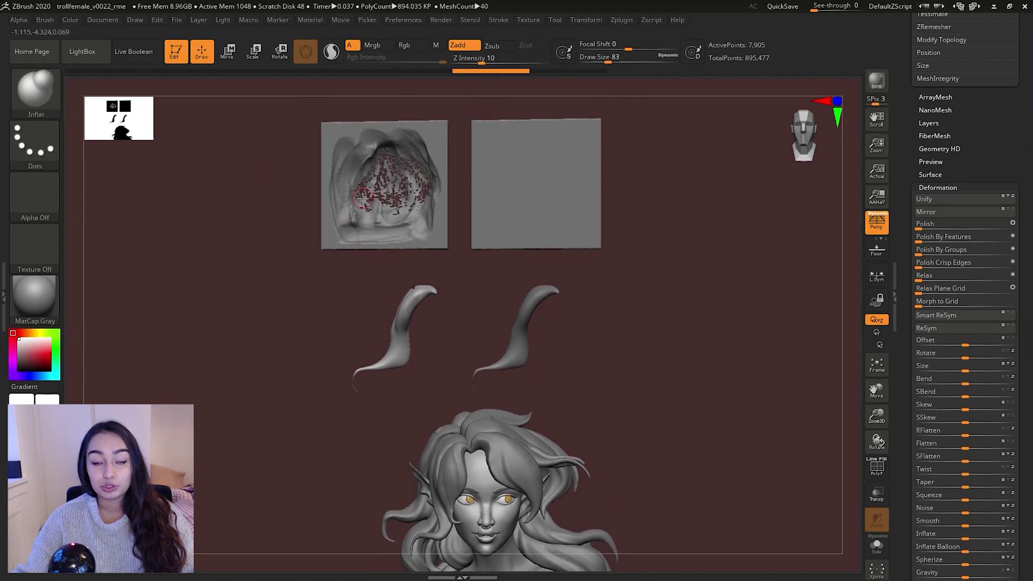
{"action": "left_click_drag", "start_coordinate": [344, 269], "coordinate": [362, 196]}
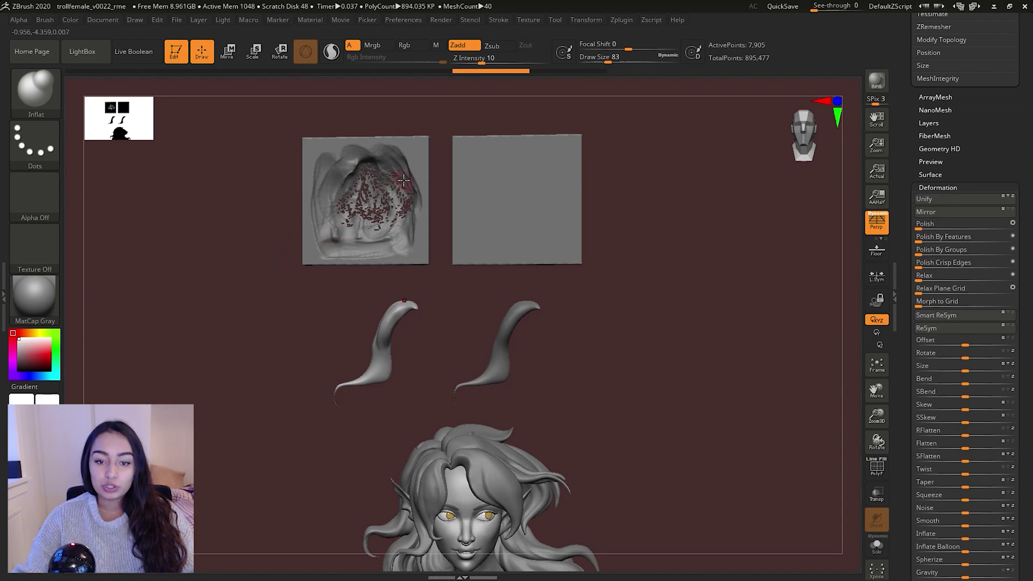
{"action": "mouse_move", "coordinate": [362, 280]}
{"action": "left_mouse_down"}
{"action": "mouse_move", "coordinate": [438, 295]}
{"action": "mouse_move", "coordinate": [369, 290]}
{"action": "left_mouse_up"}
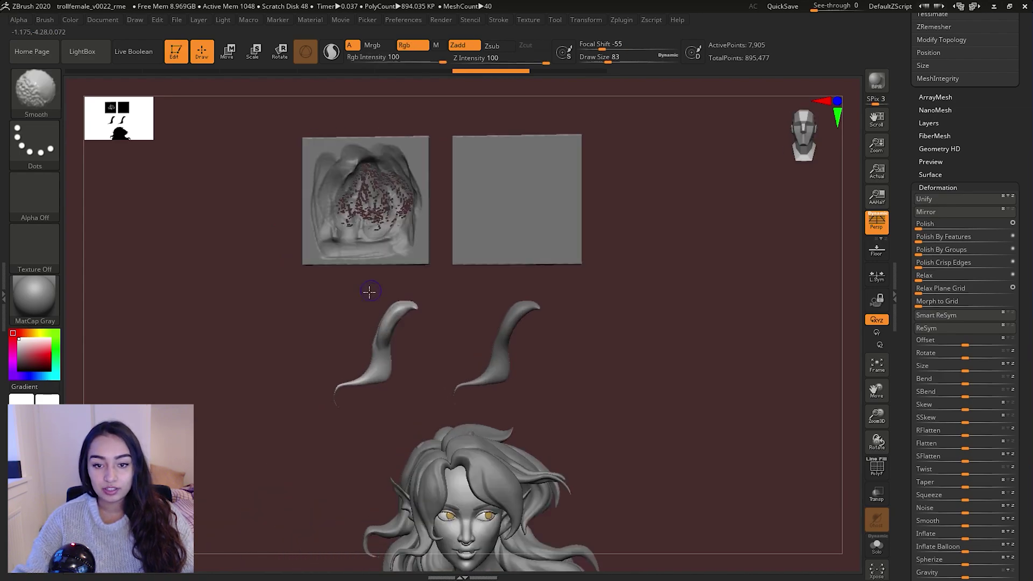
{"action": "right_click_drag", "start_coordinate": [378, 309], "coordinate": [454, 325], "text": "ctrl"}
{"action": "left_click_drag", "start_coordinate": [390, 287], "coordinate": [426, 350], "text": "alt"}
{"action": "mouse_move", "coordinate": [383, 308]}
{"action": "left_mouse_down"}
{"action": "mouse_move", "coordinate": [401, 315]}
{"action": "mouse_move", "coordinate": [385, 311]}
{"action": "left_mouse_up"}
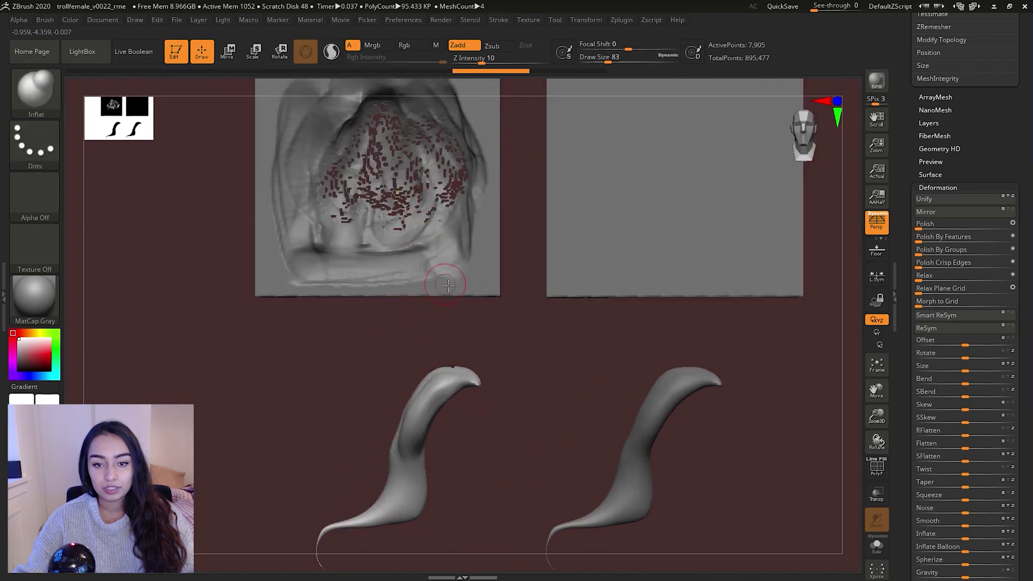
{"action": "right_click_drag", "start_coordinate": [437, 267], "coordinate": [453, 295], "text": "ctrl"}
Select the blank square slab and set up the ClayBuildup brush with a draw size of 217.
{"action": "left_click", "coordinate": [592, 236], "text": "alt"}
{"action": "left_click_drag", "start_coordinate": [763, 239], "coordinate": [595, 256], "text": "alt"}
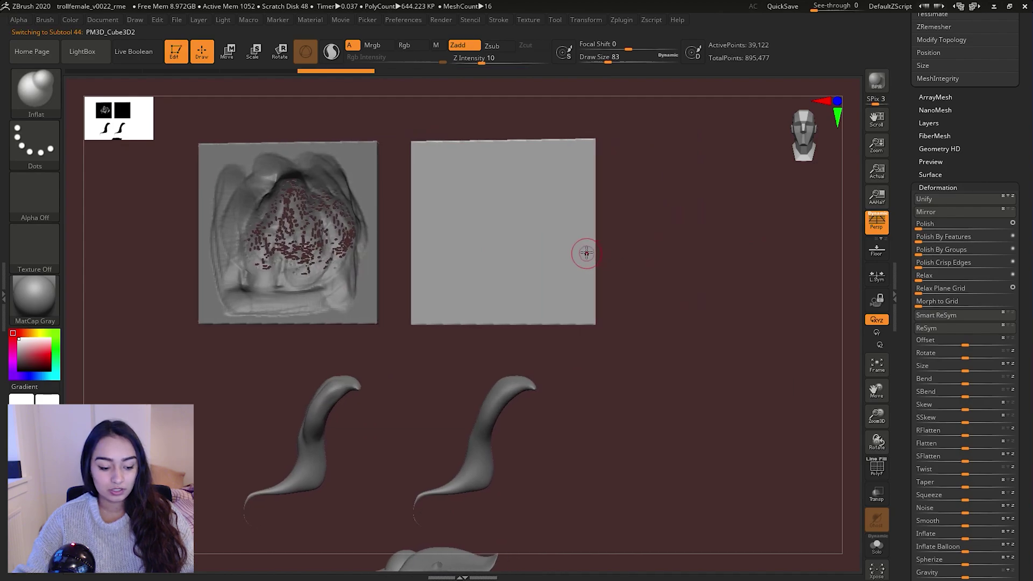
{"action": "key", "text": "b"}
{"action": "key", "text": "c"}
{"action": "key", "text": "b"}
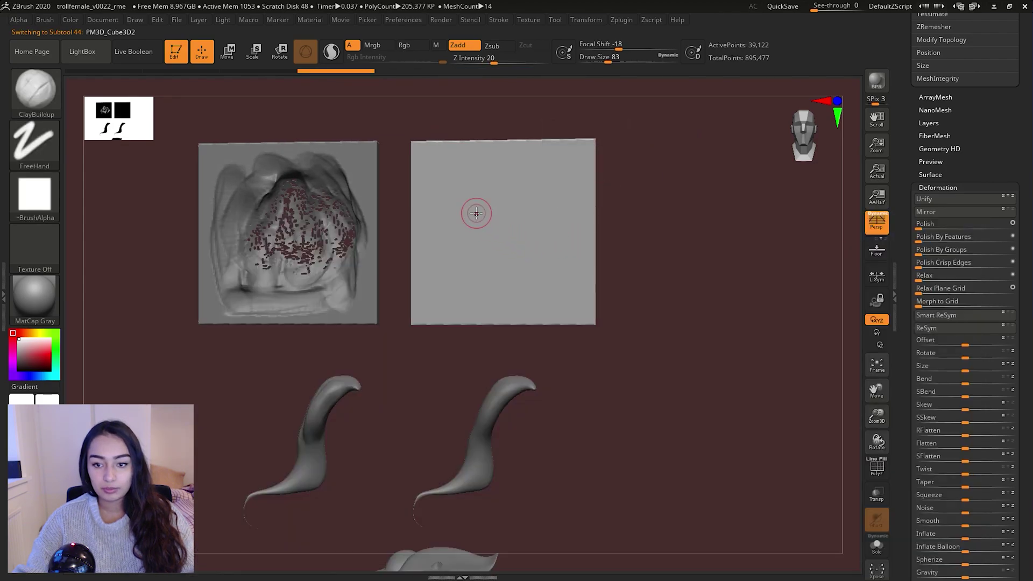
{"action": "key", "text": "space"}
{"action": "mouse_move", "coordinate": [498, 214]}
{"action": "left_mouse_down"}
{"action": "mouse_move", "coordinate": [512, 211]}
{"action": "mouse_move", "coordinate": [486, 212]}
{"action": "mouse_move", "coordinate": [479, 282]}
{"action": "mouse_move", "coordinate": [554, 258]}
{"action": "left_mouse_up"}
Sculpt overlapping ClayBuildup strokes across the blank slab, concentrating on a round area near its upper-right corner, and remesh it.
{"action": "mouse_move", "coordinate": [624, 258]}
{"action": "left_mouse_down", "text": "alt"}
{"action": "mouse_move", "coordinate": [619, 215]}
{"action": "mouse_move", "coordinate": [464, 259]}
{"action": "mouse_move", "coordinate": [597, 253]}
{"action": "left_mouse_up", "text": "alt"}
{"action": "mouse_move", "coordinate": [524, 220]}
{"action": "left_mouse_down"}
{"action": "mouse_move", "coordinate": [535, 242]}
{"action": "mouse_move", "coordinate": [537, 218]}
{"action": "mouse_move", "coordinate": [542, 232]}
{"action": "left_mouse_up"}
{"action": "left_click_drag", "start_coordinate": [629, 234], "coordinate": [428, 230]}
{"action": "mouse_move", "coordinate": [355, 231]}
{"action": "left_mouse_down"}
{"action": "mouse_move", "coordinate": [465, 229]}
{"action": "mouse_move", "coordinate": [395, 238]}
{"action": "left_mouse_up"}
{"action": "left_click_drag", "start_coordinate": [562, 229], "coordinate": [546, 243]}
{"action": "left_click_drag", "start_coordinate": [479, 242], "coordinate": [606, 242]}
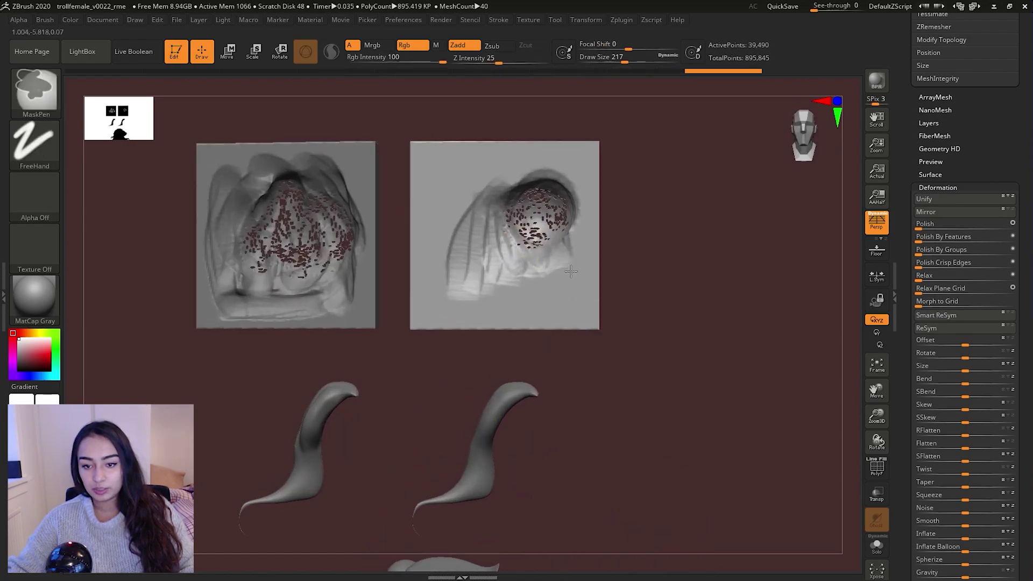
{"action": "right_click_drag", "start_coordinate": [581, 232], "coordinate": [581, 280], "text": "ctrl"}
{"action": "mouse_move", "coordinate": [539, 217]}
{"action": "right_mouse_down", "text": "alt"}
{"action": "mouse_move", "coordinate": [539, 257]}
{"action": "mouse_move", "coordinate": [500, 228]}
{"action": "mouse_move", "coordinate": [472, 257]}
{"action": "mouse_move", "coordinate": [526, 238]}
{"action": "right_mouse_up", "text": "alt"}
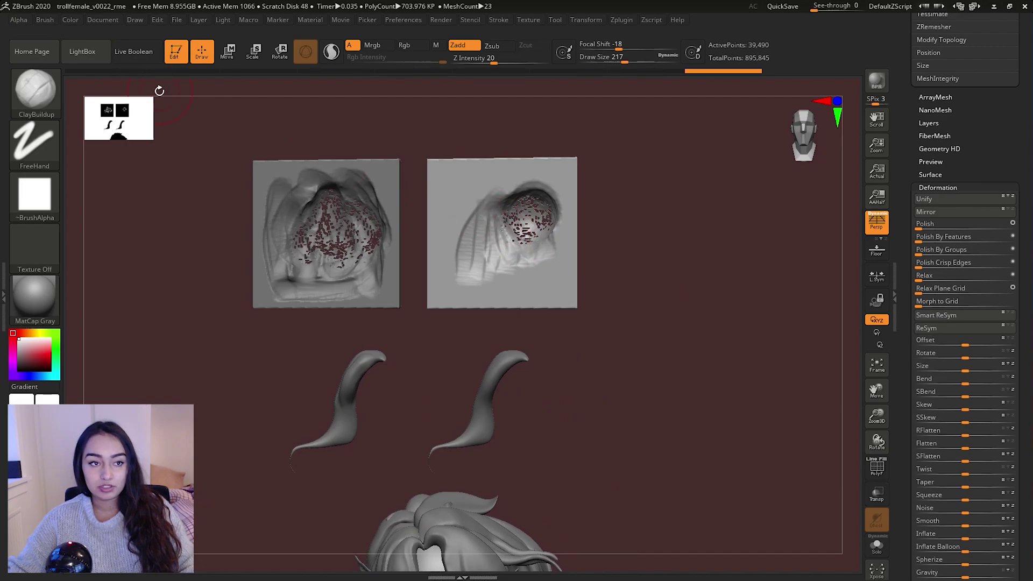
Enable back-face masking in the ClayBuildup brush's Auto Masking settings.
{"action": "left_click", "coordinate": [52, 20]}
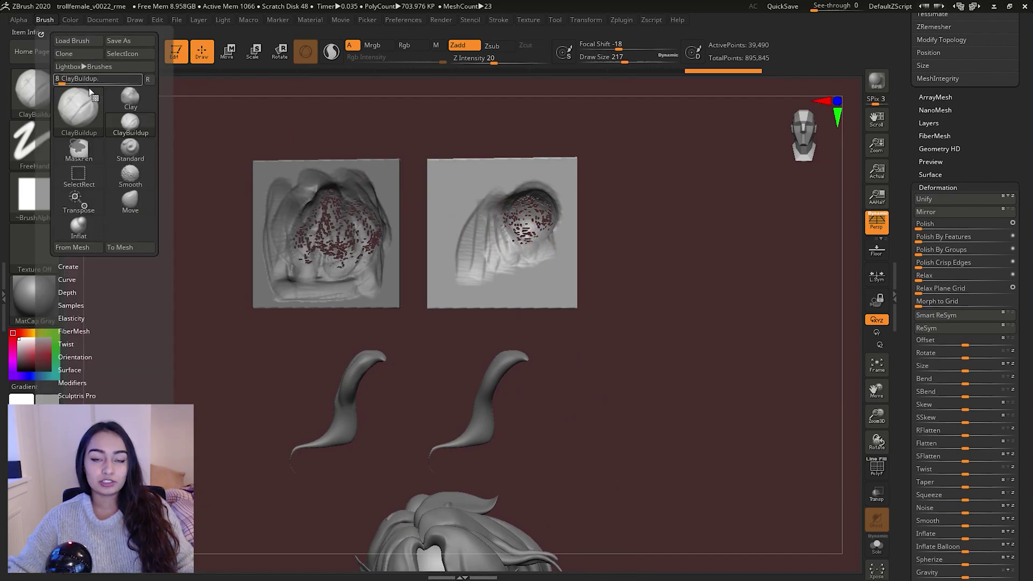
{"action": "key", "text": "shift"}
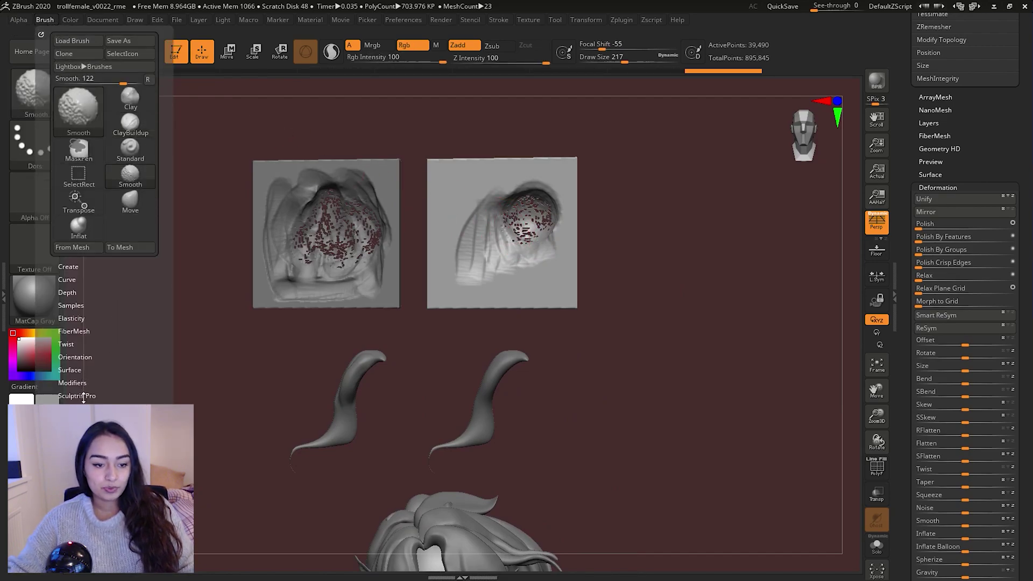
{"action": "left_click", "coordinate": [80, 408]}
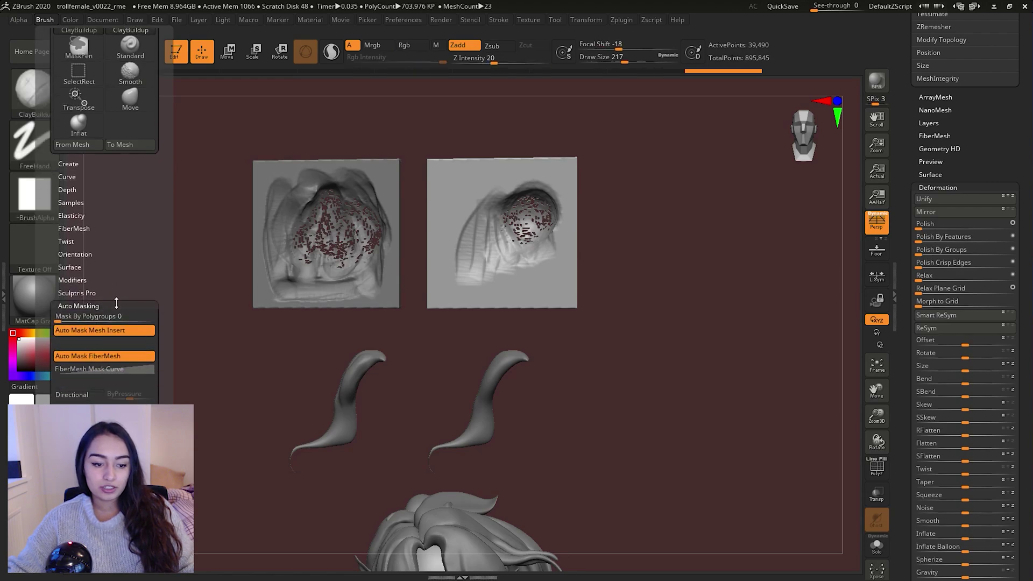
{"action": "left_click", "coordinate": [73, 353]}
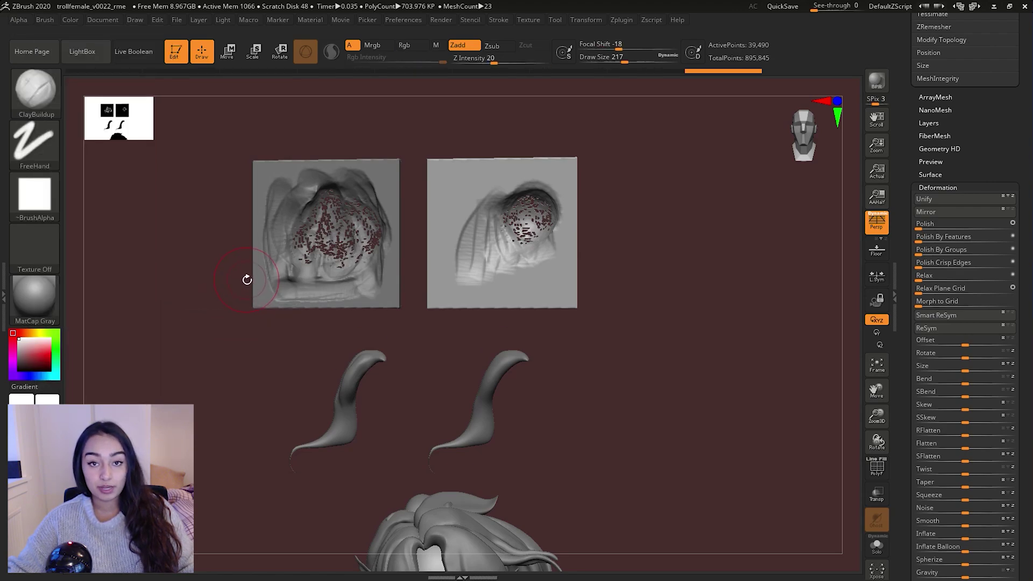
Sculpt a second patch on the left part of the slab with ClayBuildup and remesh the slab.
{"action": "mouse_move", "coordinate": [477, 216]}
{"action": "right_mouse_down"}
{"action": "mouse_move", "coordinate": [430, 217]}
{"action": "mouse_move", "coordinate": [475, 215]}
{"action": "right_mouse_up"}
{"action": "left_click_drag", "start_coordinate": [466, 208], "coordinate": [475, 248]}
{"action": "mouse_move", "coordinate": [465, 237]}
{"action": "right_mouse_down"}
{"action": "mouse_move", "coordinate": [355, 269]}
{"action": "mouse_move", "coordinate": [371, 258]}
{"action": "right_mouse_up"}
{"action": "left_click_drag", "start_coordinate": [285, 238], "coordinate": [306, 240], "text": "ctrl"}
{"action": "right_click_drag", "start_coordinate": [358, 228], "coordinate": [468, 223]}
{"action": "left_click_drag", "start_coordinate": [458, 226], "coordinate": [461, 207]}
{"action": "mouse_move", "coordinate": [462, 216]}
{"action": "right_mouse_down"}
{"action": "mouse_move", "coordinate": [382, 226]}
{"action": "mouse_move", "coordinate": [462, 216]}
{"action": "mouse_move", "coordinate": [478, 183]}
{"action": "mouse_move", "coordinate": [457, 162]}
{"action": "mouse_move", "coordinate": [486, 134]}
{"action": "mouse_move", "coordinate": [464, 167]}
{"action": "mouse_move", "coordinate": [509, 218]}
{"action": "mouse_move", "coordinate": [460, 239]}
{"action": "mouse_move", "coordinate": [490, 215]}
{"action": "mouse_move", "coordinate": [482, 202]}
{"action": "right_mouse_up"}
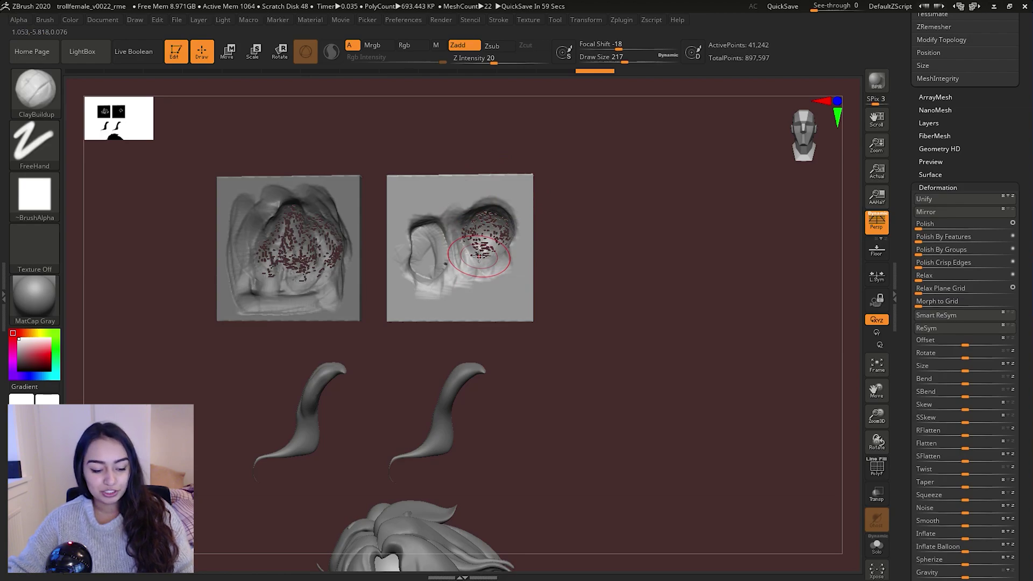
Thicken the perforated round area of the slab with the Inflat brush at draw size 136 and remesh it.
{"action": "key", "text": "b"}
{"action": "key", "text": "i"}
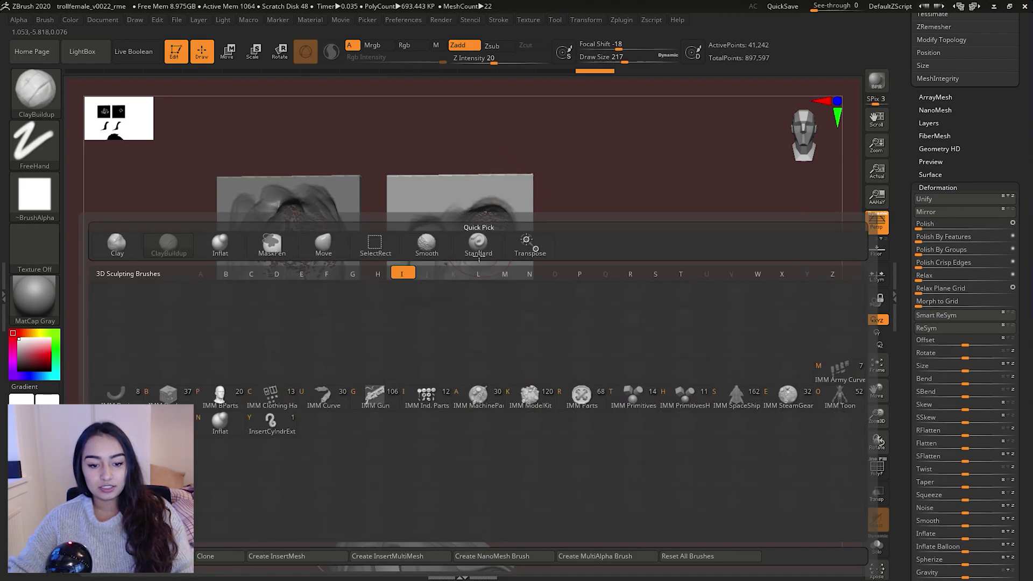
{"action": "key", "text": "n"}
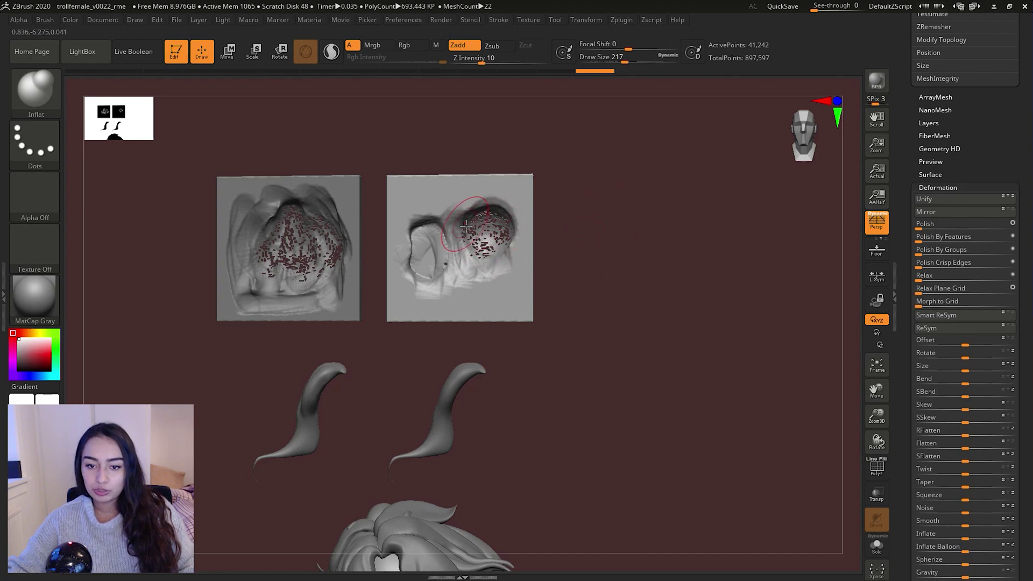
{"action": "key", "text": "space"}
{"action": "left_click_drag", "start_coordinate": [484, 222], "coordinate": [474, 222]}
{"action": "right_click_drag", "start_coordinate": [479, 222], "coordinate": [513, 231], "text": "ctrl"}
{"action": "mouse_move", "coordinate": [514, 232]}
{"action": "right_mouse_down"}
{"action": "mouse_move", "coordinate": [478, 211]}
{"action": "mouse_move", "coordinate": [499, 245]}
{"action": "mouse_move", "coordinate": [496, 230]}
{"action": "right_mouse_up"}
{"action": "mouse_move", "coordinate": [492, 232]}
{"action": "left_mouse_down"}
{"action": "mouse_move", "coordinate": [456, 264]}
{"action": "mouse_move", "coordinate": [474, 273]}
{"action": "left_mouse_up"}
{"action": "mouse_move", "coordinate": [473, 273]}
{"action": "right_mouse_down", "text": "ctrl"}
{"action": "mouse_move", "coordinate": [457, 248]}
{"action": "mouse_move", "coordinate": [476, 312]}
{"action": "right_mouse_up", "text": "ctrl"}
{"action": "left_click_drag", "start_coordinate": [668, 290], "coordinate": [664, 342], "text": "ctrl"}
{"action": "mouse_move", "coordinate": [550, 311]}
{"action": "right_mouse_down"}
{"action": "mouse_move", "coordinate": [537, 271]}
{"action": "mouse_move", "coordinate": [391, 276]}
{"action": "mouse_move", "coordinate": [515, 293]}
{"action": "mouse_move", "coordinate": [473, 275]}
{"action": "mouse_move", "coordinate": [495, 256]}
{"action": "mouse_move", "coordinate": [441, 287]}
{"action": "mouse_move", "coordinate": [472, 213]}
{"action": "right_mouse_up"}
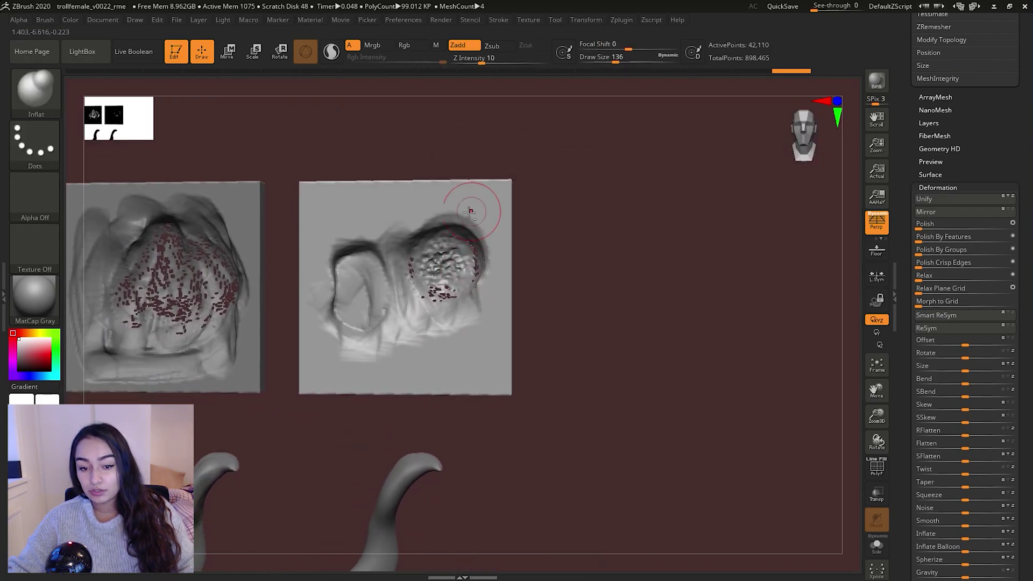
Try thickening the whole slab with the Inflate deformation.
{"action": "scroll", "coordinate": [904, 338], "scroll_direction": "up", "scroll_amount": 10}
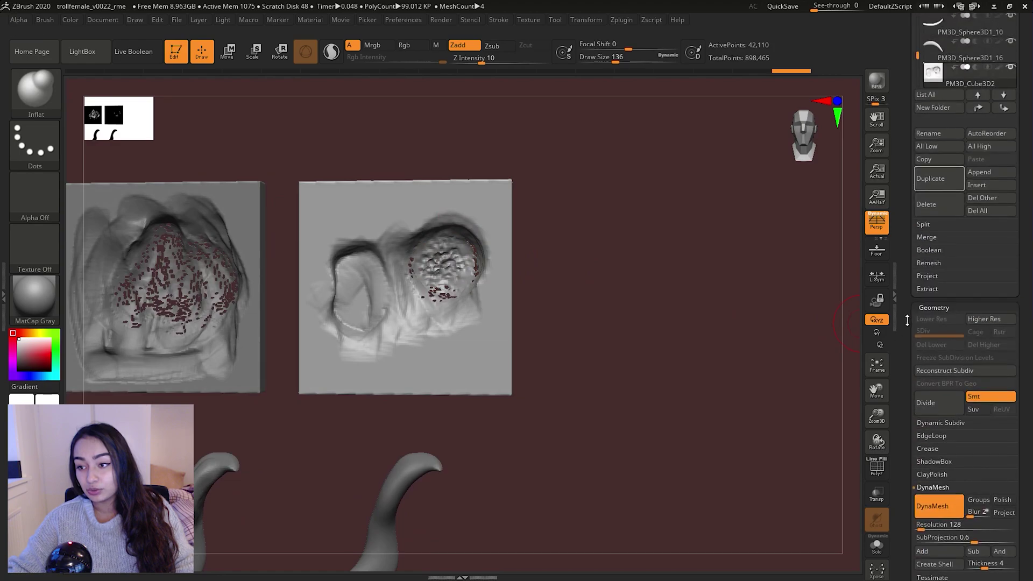
{"action": "scroll", "coordinate": [904, 312], "scroll_direction": "down", "scroll_amount": 10}
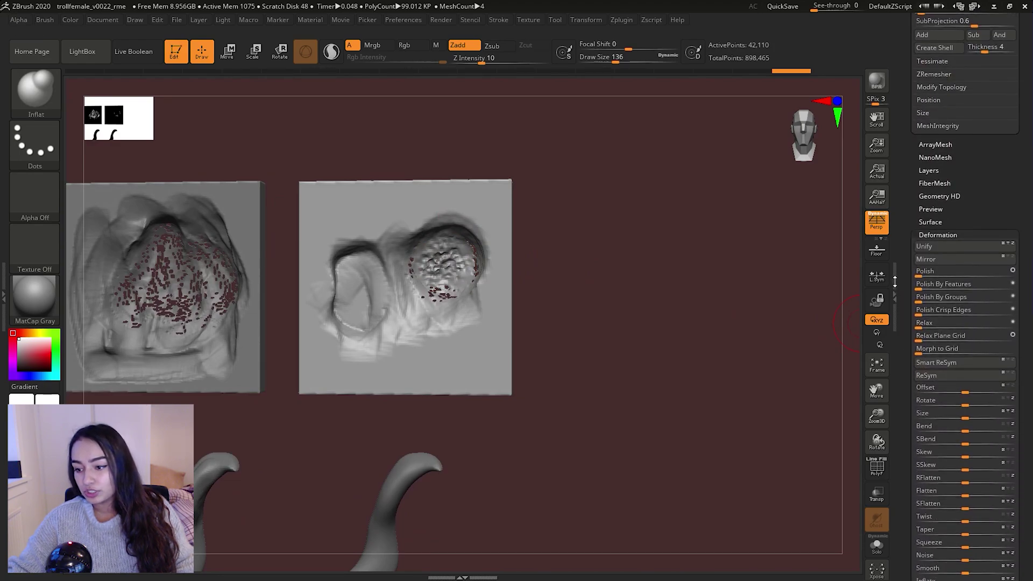
{"action": "left_click_drag", "start_coordinate": [909, 215], "coordinate": [906, 91]}
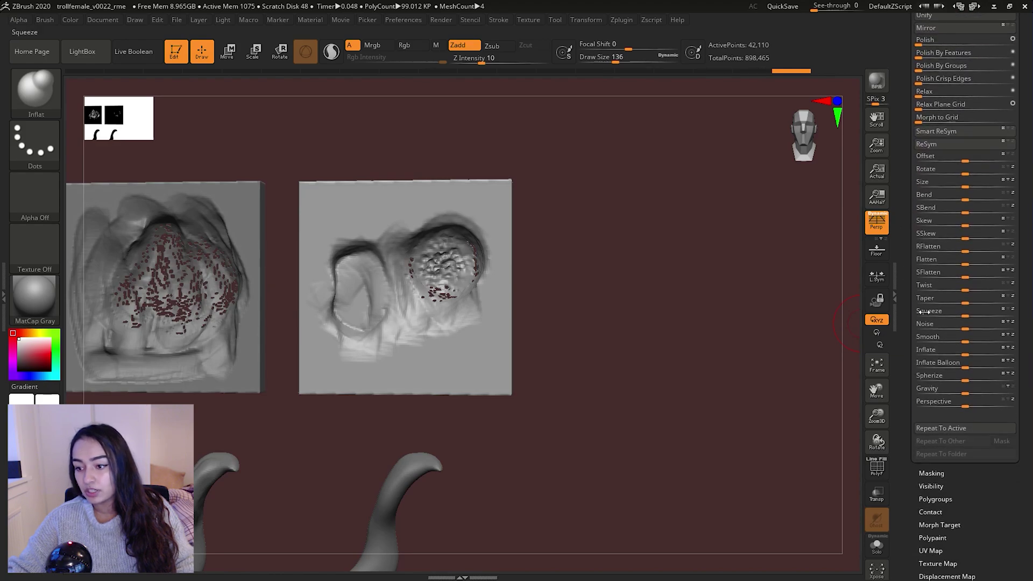
{"action": "left_click_drag", "start_coordinate": [964, 351], "coordinate": [980, 351]}
{"action": "mouse_move", "coordinate": [748, 320]}
{"action": "left_mouse_down"}
{"action": "mouse_move", "coordinate": [651, 328]}
{"action": "mouse_move", "coordinate": [689, 283]}
{"action": "left_mouse_up"}
{"action": "key", "text": "ctrl+z"}
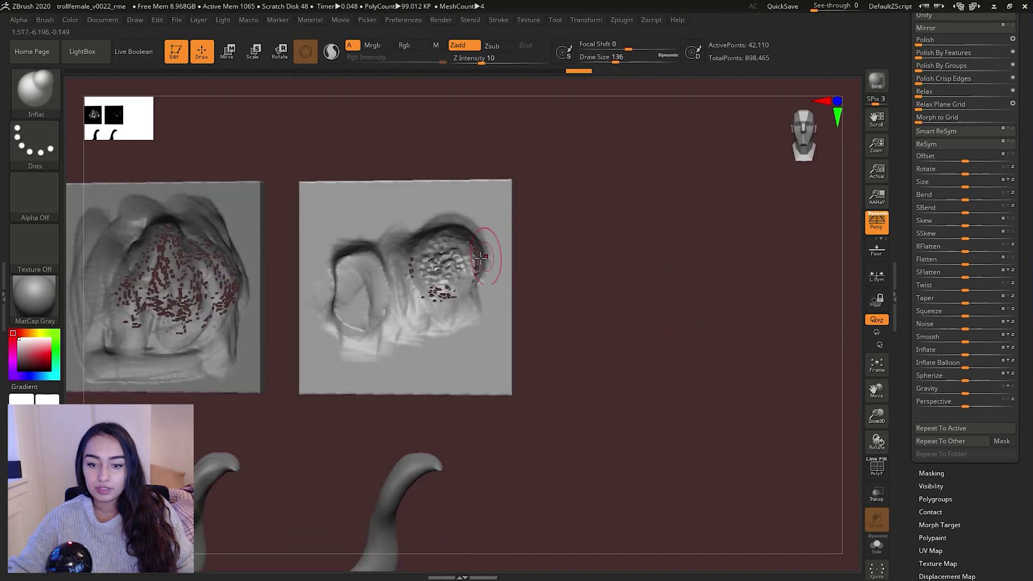
Mask all of the slab except the perforated round area, apply the Inflate deformation there, clear the mask, and smooth the surface.
{"action": "left_click", "coordinate": [599, 295], "text": "ctrl"}
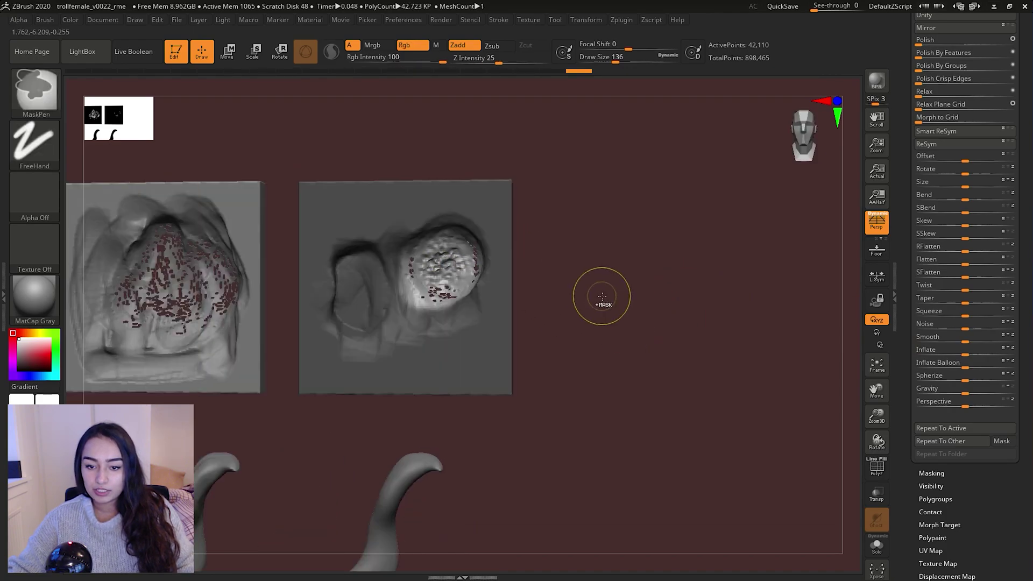
{"action": "left_click_drag", "start_coordinate": [967, 351], "coordinate": [981, 352]}
{"action": "left_click_drag", "start_coordinate": [724, 325], "coordinate": [677, 383], "text": "ctrl"}
{"action": "mouse_move", "coordinate": [630, 303]}
{"action": "left_mouse_down", "text": "shift"}
{"action": "mouse_move", "coordinate": [348, 272]}
{"action": "mouse_move", "coordinate": [438, 276]}
{"action": "mouse_move", "coordinate": [514, 299]}
{"action": "mouse_move", "coordinate": [428, 275]}
{"action": "mouse_move", "coordinate": [417, 342]}
{"action": "left_mouse_up", "text": "shift"}
{"action": "right_click_drag", "start_coordinate": [408, 344], "coordinate": [473, 301], "text": "alt"}
{"action": "mouse_move", "coordinate": [474, 301]}
{"action": "right_mouse_down", "text": "ctrl"}
{"action": "mouse_move", "coordinate": [438, 272]}
{"action": "mouse_move", "coordinate": [445, 252]}
{"action": "mouse_move", "coordinate": [413, 297]}
{"action": "mouse_move", "coordinate": [417, 256]}
{"action": "right_mouse_up", "text": "ctrl"}
{"action": "mouse_move", "coordinate": [362, 232]}
{"action": "right_mouse_down"}
{"action": "mouse_move", "coordinate": [451, 245]}
{"action": "mouse_move", "coordinate": [372, 231]}
{"action": "right_mouse_up"}
Select the left hair strand, set the draw size to 54, and examine its thin curled tip.
{"action": "right_click_drag", "start_coordinate": [376, 370], "coordinate": [392, 260], "text": "alt"}
{"action": "left_click", "coordinate": [392, 261], "text": "alt"}
{"action": "right_click_drag", "start_coordinate": [360, 476], "coordinate": [416, 383], "text": "alt"}
{"action": "right_click_drag", "start_coordinate": [408, 252], "coordinate": [305, 306], "text": "ctrl"}
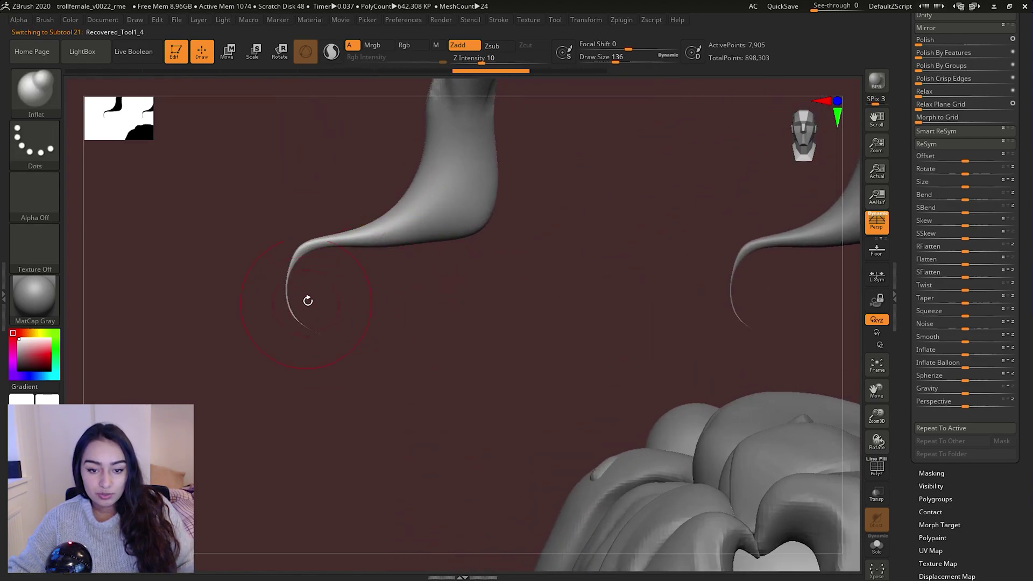
{"action": "key", "text": "space"}
{"action": "left_click_drag", "start_coordinate": [302, 285], "coordinate": [293, 286]}
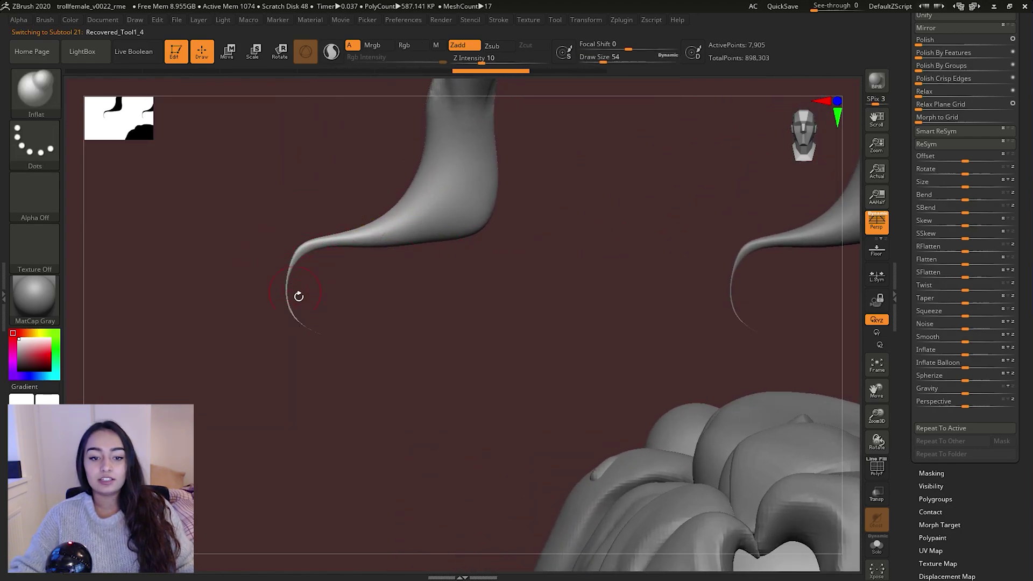
{"action": "key", "text": "shift"}
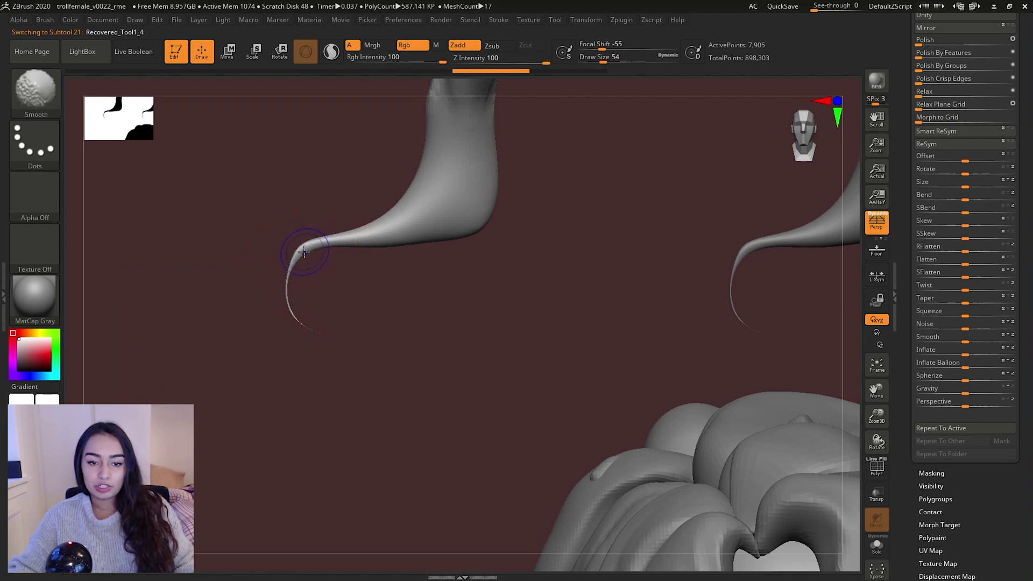
{"action": "mouse_move", "coordinate": [369, 231]}
{"action": "right_mouse_down"}
{"action": "mouse_move", "coordinate": [339, 267]}
{"action": "mouse_move", "coordinate": [338, 243]}
{"action": "right_mouse_up"}
{"action": "left_click_drag", "start_coordinate": [350, 284], "coordinate": [299, 231], "text": "ctrl"}
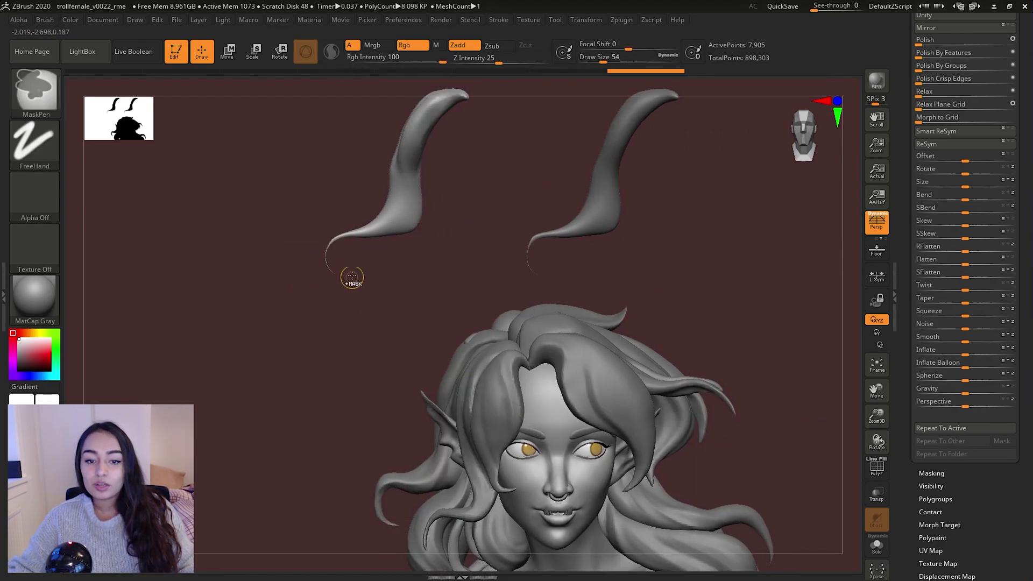
{"action": "key", "text": "shift"}
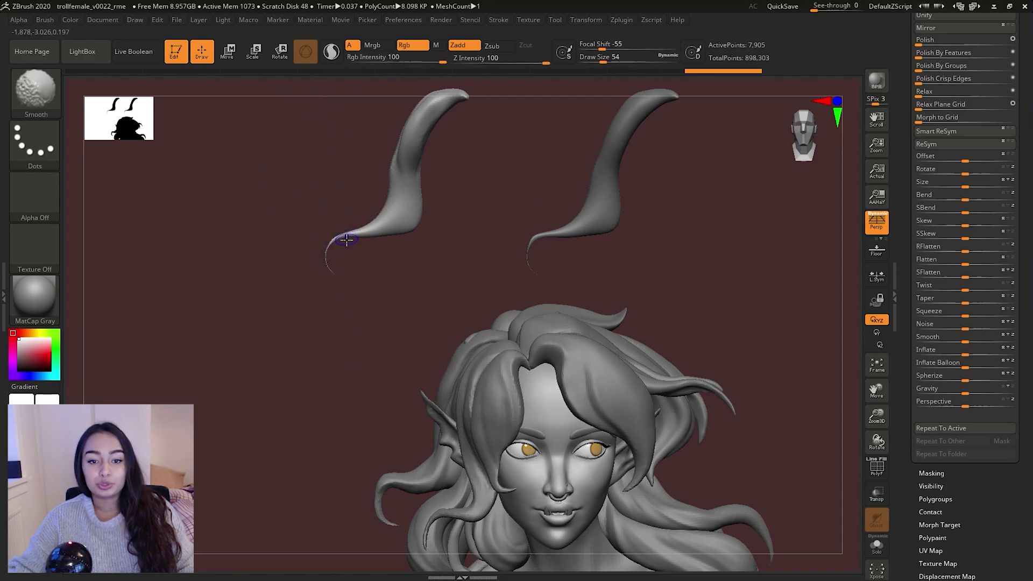
With Sculptris Pro on, smooth away the left strand's curled tip and inflate its middle, leaving Sculptris Pro off at the end.
{"action": "left_click", "coordinate": [332, 56]}
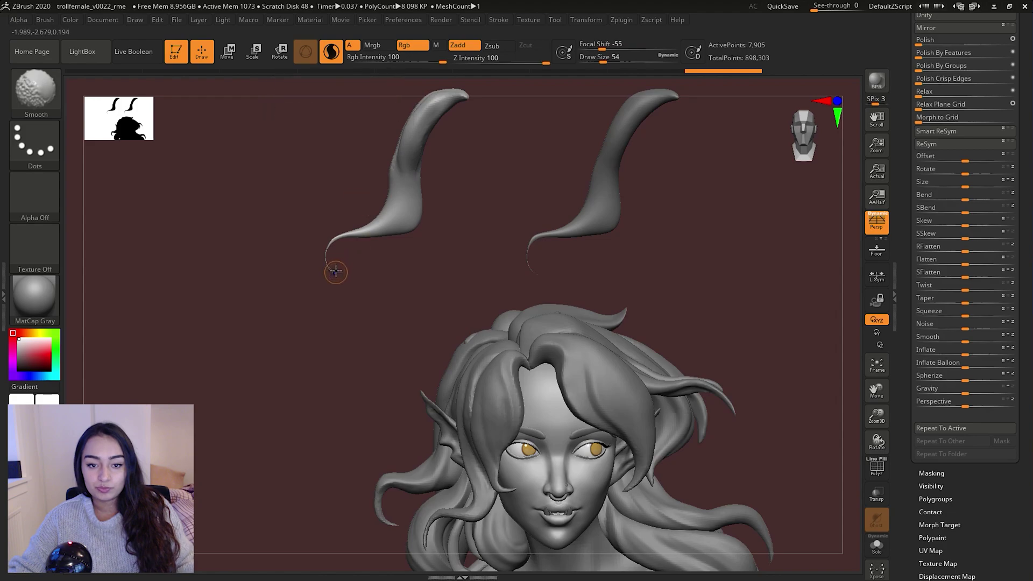
{"action": "left_click_drag", "start_coordinate": [346, 237], "coordinate": [363, 234], "text": "shift"}
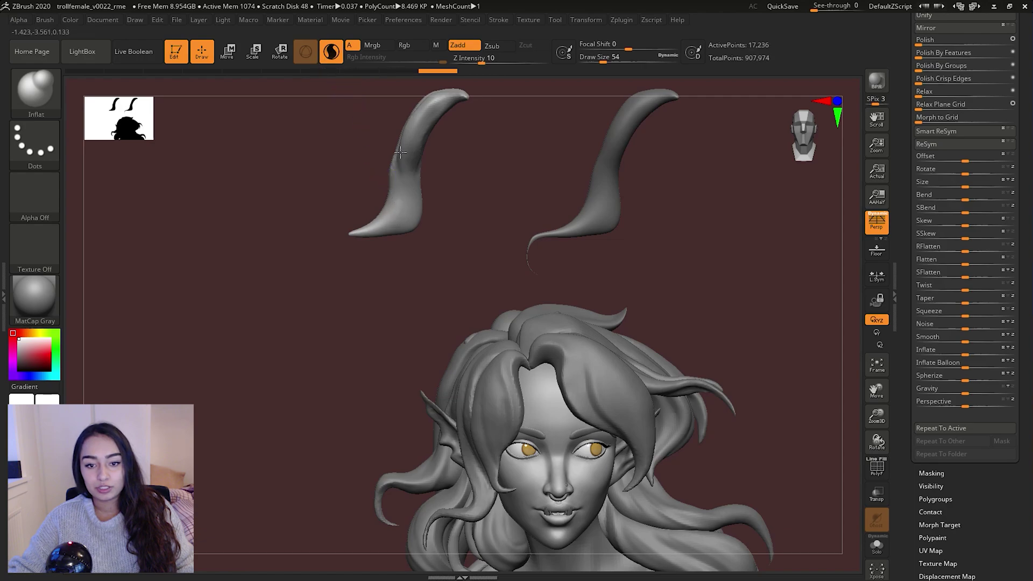
{"action": "left_click_drag", "start_coordinate": [401, 152], "coordinate": [402, 156]}
{"action": "left_click", "coordinate": [332, 54]}
Show the wireframe, inspect the dense patches on the left strand, and even out its topology by remeshing with DynaMesh.
{"action": "key", "text": "shift+f"}
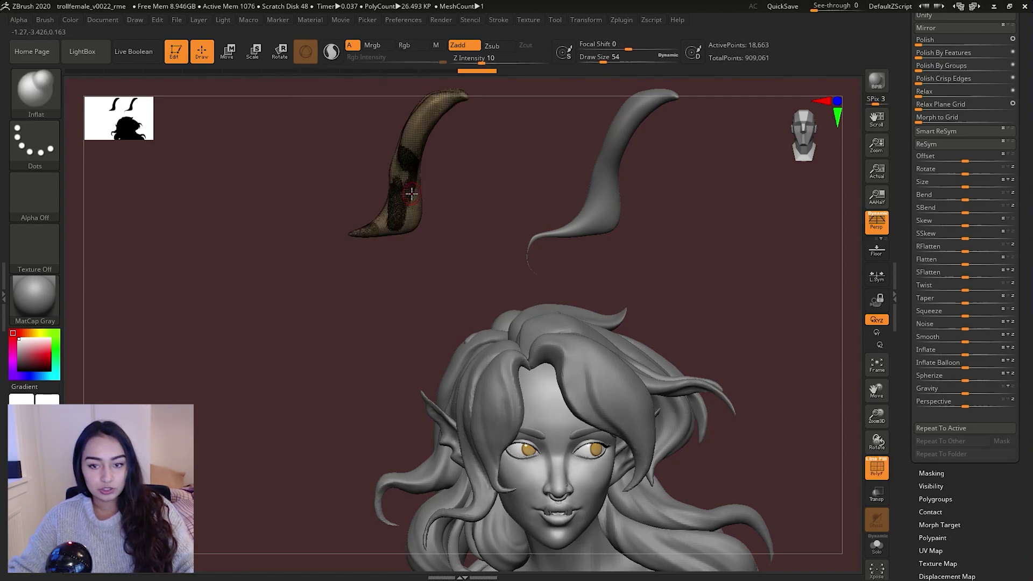
{"action": "mouse_move", "coordinate": [437, 175]}
{"action": "right_mouse_down", "text": "ctrl"}
{"action": "mouse_move", "coordinate": [457, 275]}
{"action": "mouse_move", "coordinate": [484, 280]}
{"action": "mouse_move", "coordinate": [506, 350]}
{"action": "right_mouse_up", "text": "ctrl"}
{"action": "right_click_drag", "start_coordinate": [358, 275], "coordinate": [356, 299]}
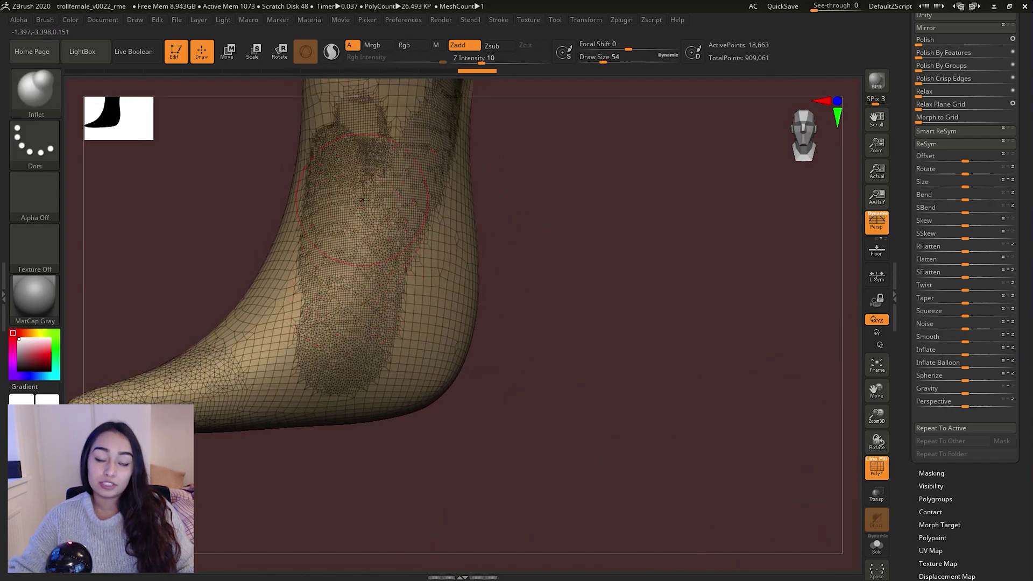
{"action": "right_click_drag", "start_coordinate": [363, 253], "coordinate": [395, 291]}
{"action": "left_click_drag", "start_coordinate": [408, 309], "coordinate": [417, 323], "text": "ctrl"}
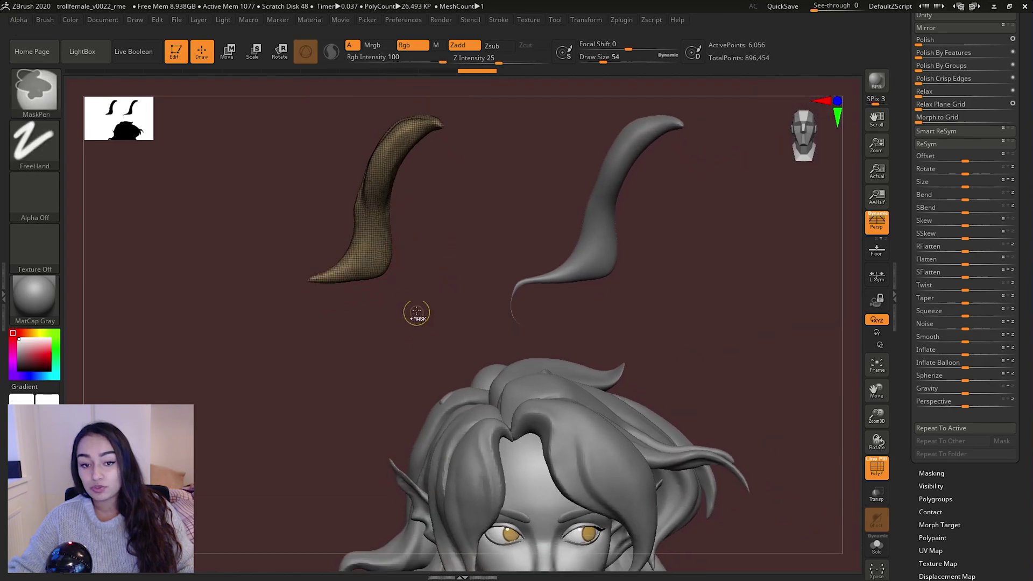
{"action": "right_click_drag", "start_coordinate": [399, 281], "coordinate": [329, 200], "text": "alt"}
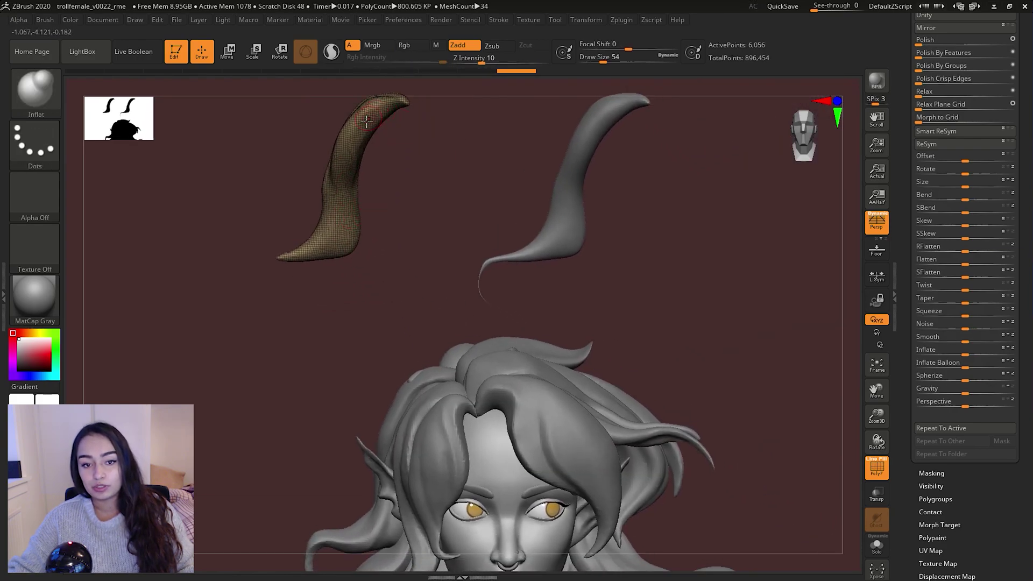
Test further Sculptris Pro strokes down the left strand and undo the changes made to that strand.
{"action": "key", "text": "shift"}
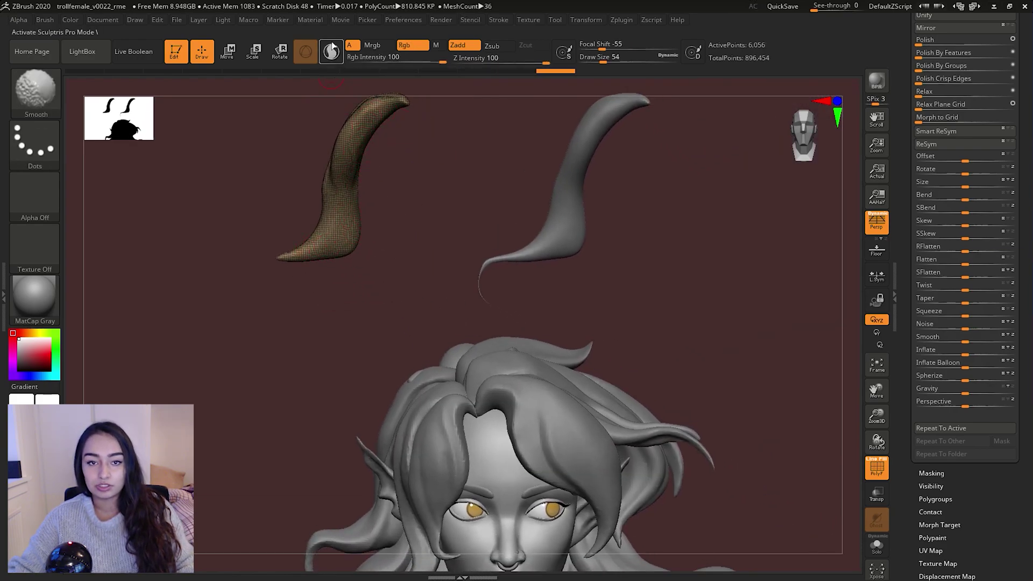
{"action": "left_click", "coordinate": [332, 52]}
{"action": "mouse_move", "coordinate": [361, 124]}
{"action": "left_mouse_down"}
{"action": "mouse_move", "coordinate": [325, 233]}
{"action": "mouse_move", "coordinate": [285, 258]}
{"action": "mouse_move", "coordinate": [364, 252]}
{"action": "left_mouse_up"}
{"action": "key", "text": "ctrl+z"}
{"action": "key", "text": "ctrl+z"}
{"action": "key", "text": "ctrl+z"}
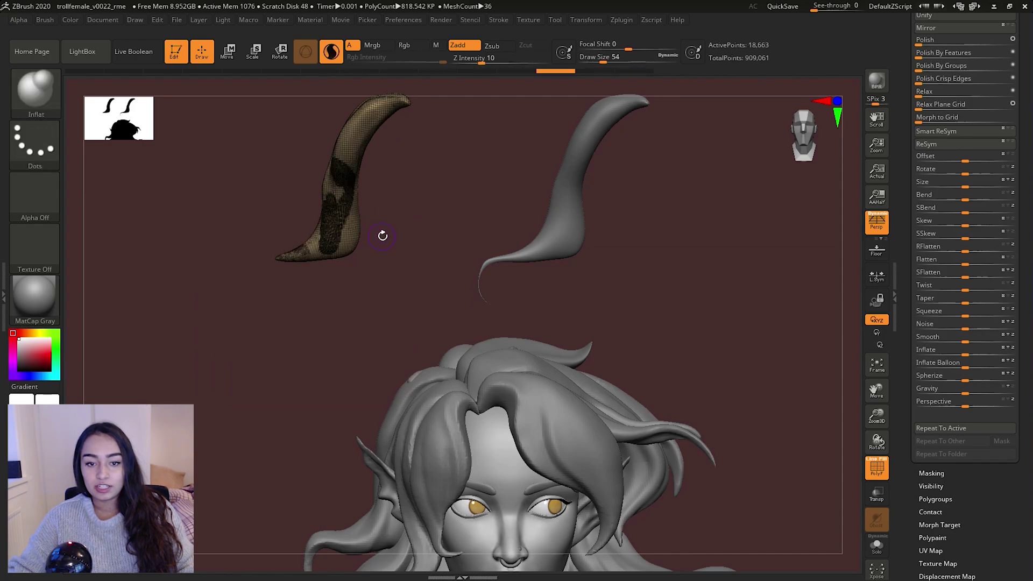
{"action": "key", "text": "ctrl+z"}
{"action": "key", "text": "ctrl+z"}
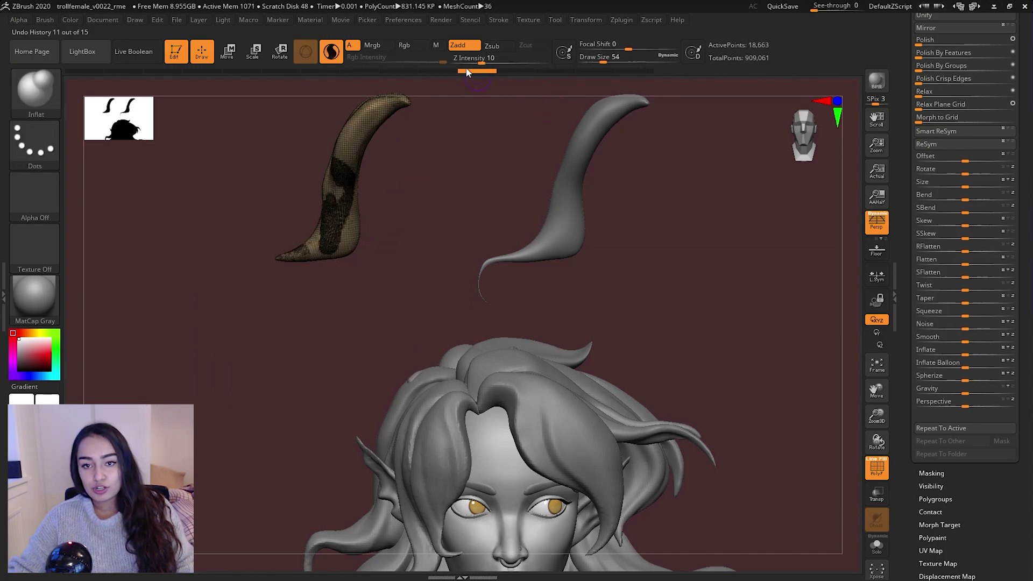
Smooth away the right strand's thin curled tip with Sculptris Pro, turn that mode off, and hide the wireframe.
{"action": "right_click_drag", "start_coordinate": [487, 231], "coordinate": [414, 202], "text": "ctrl"}
{"action": "left_click", "coordinate": [447, 240], "text": "alt"}
{"action": "left_click_drag", "start_coordinate": [396, 277], "coordinate": [411, 254], "text": "shift"}
{"action": "left_click", "coordinate": [331, 51]}
{"action": "right_click_drag", "start_coordinate": [400, 218], "coordinate": [436, 261], "text": "alt"}
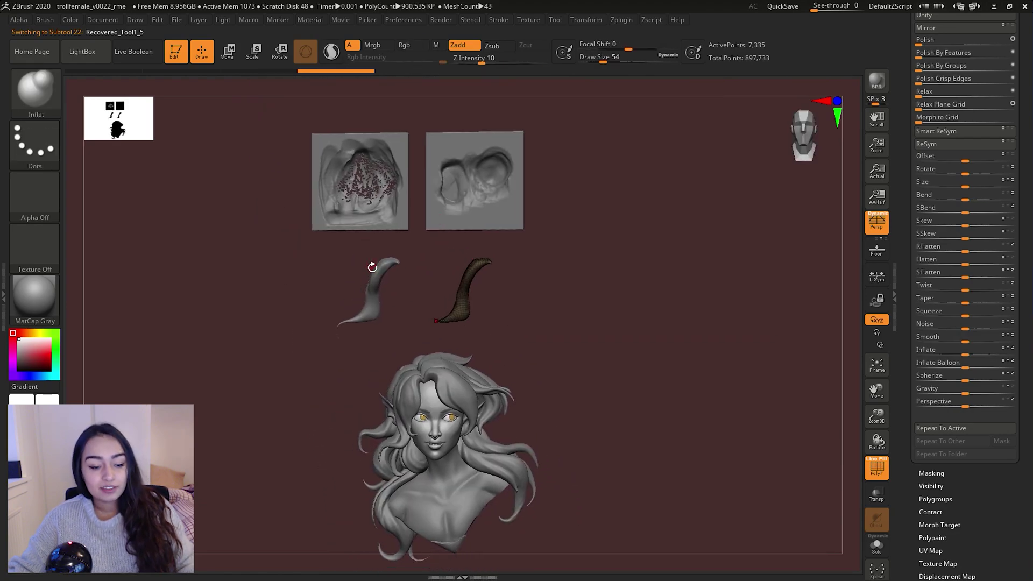
{"action": "key", "text": "shift+f"}
{"action": "right_click_drag", "start_coordinate": [375, 290], "coordinate": [378, 273], "text": "alt"}
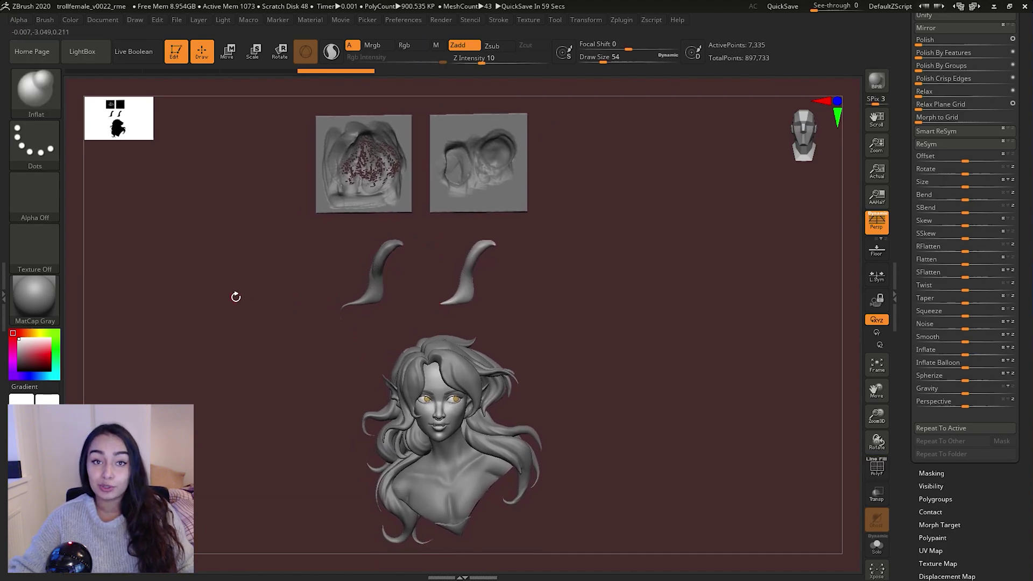